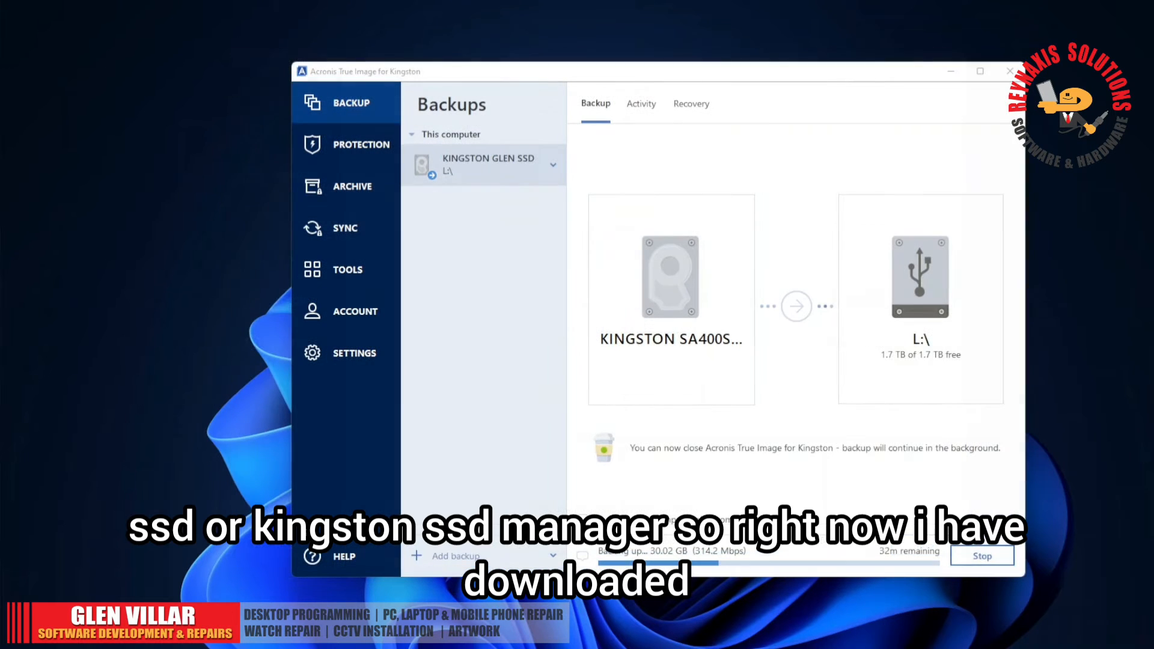
pyautogui.moveTo(475, 77); pyautogui.dragTo(460, 82)
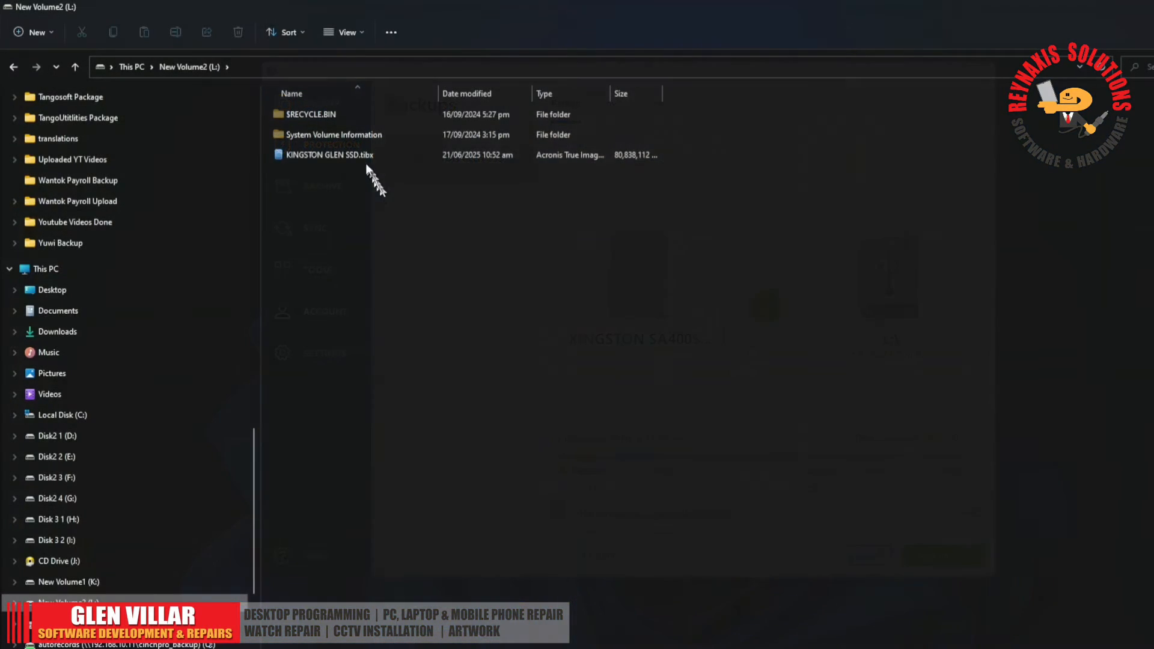
# In File Explorer, select the .tibx backup file and check the used and free space of the New Volume2 (L:) drive
pyautogui.click(357, 155)
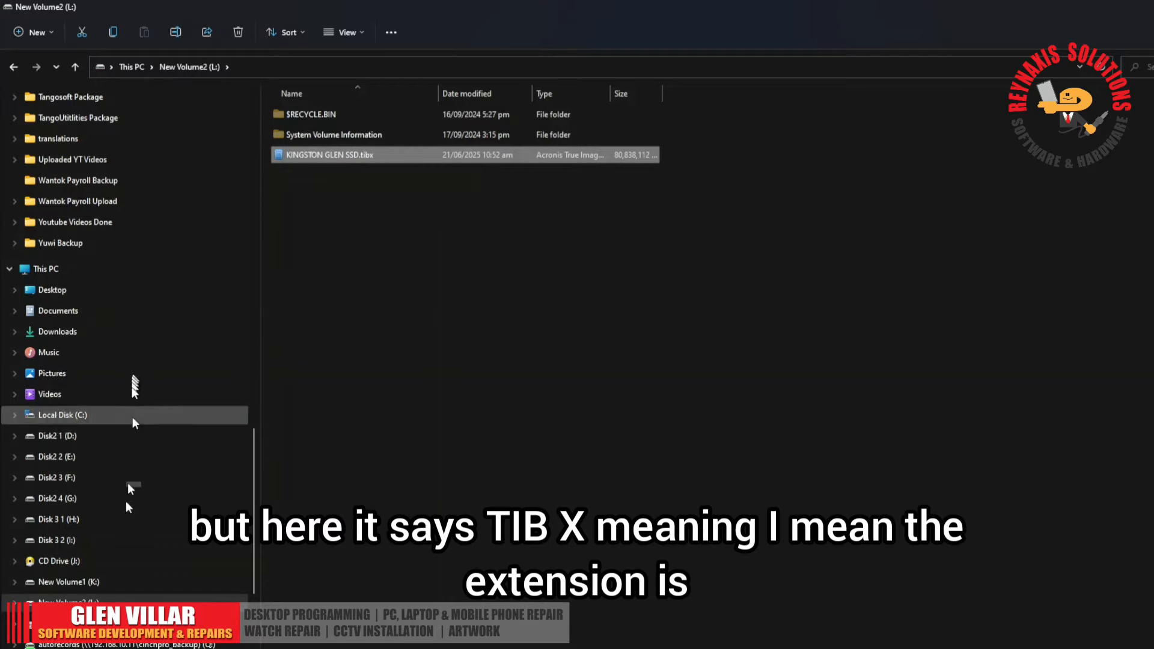
pyautogui.click(91, 604)
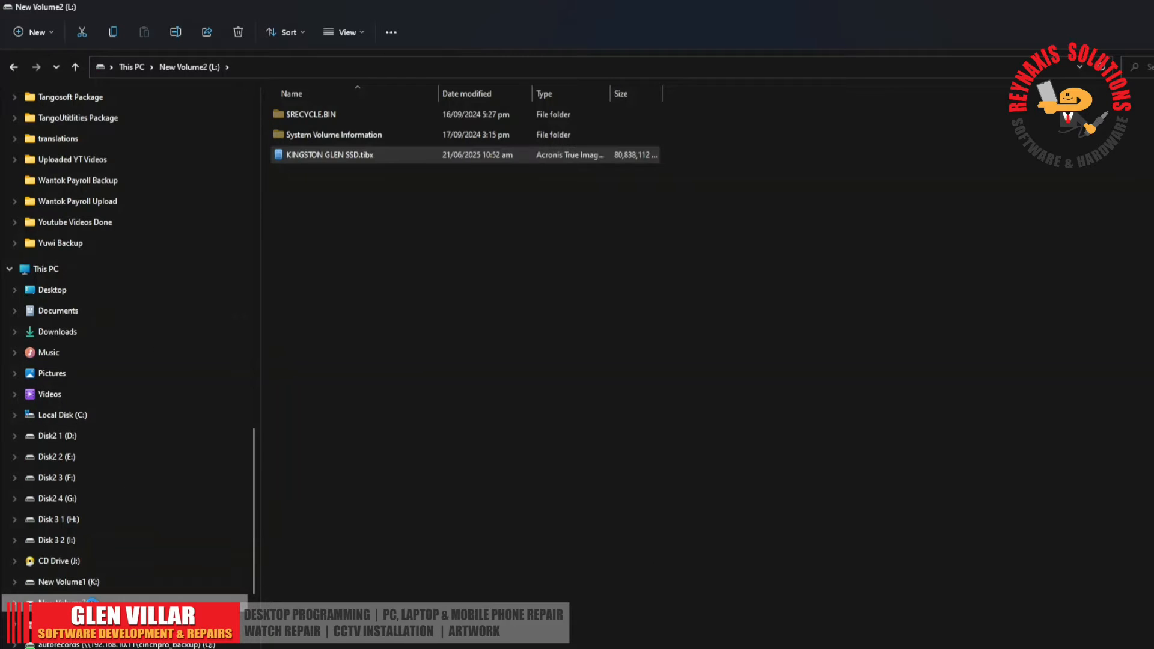
pyautogui.rightClick(91, 603)
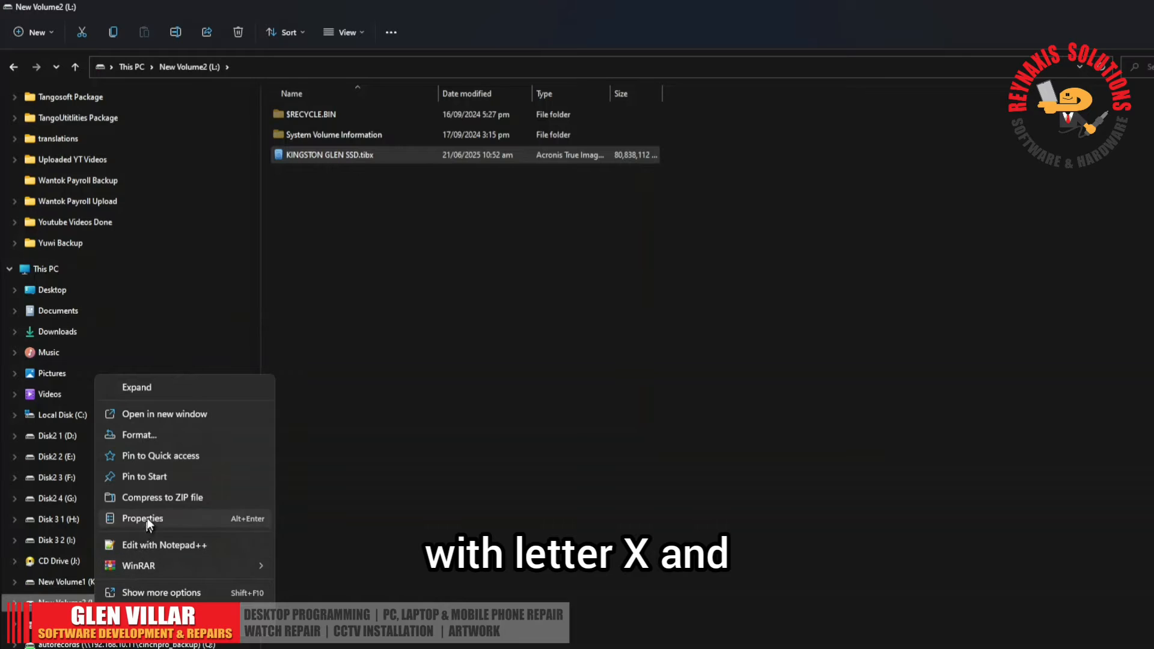
pyautogui.click(147, 540)
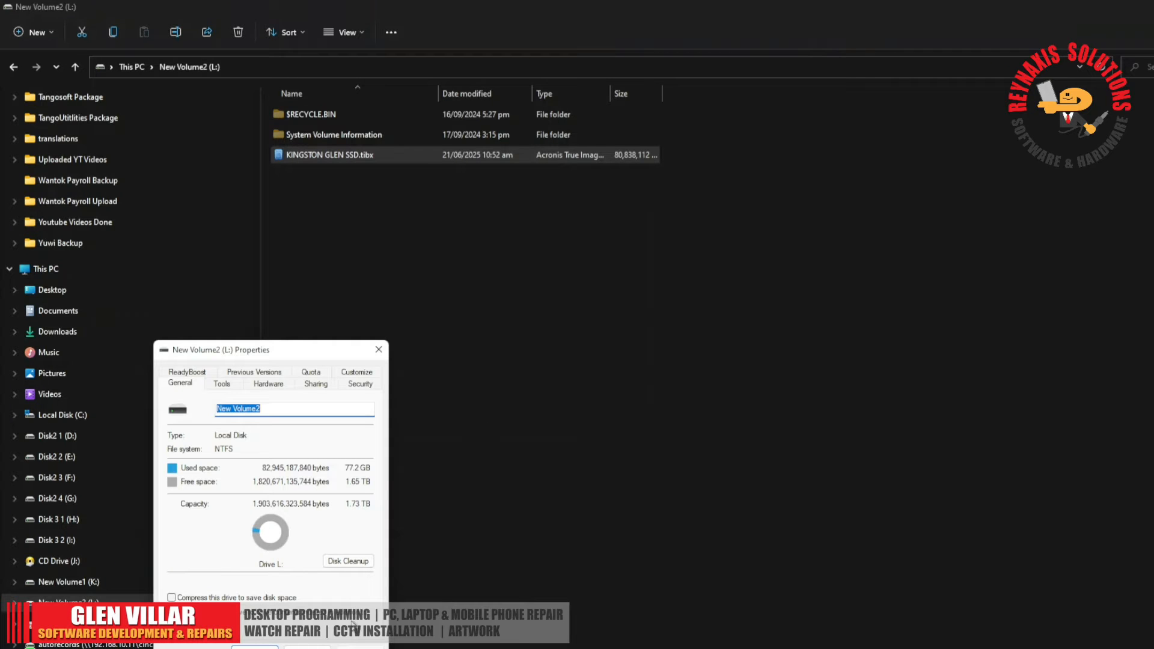
pyautogui.click(312, 648)
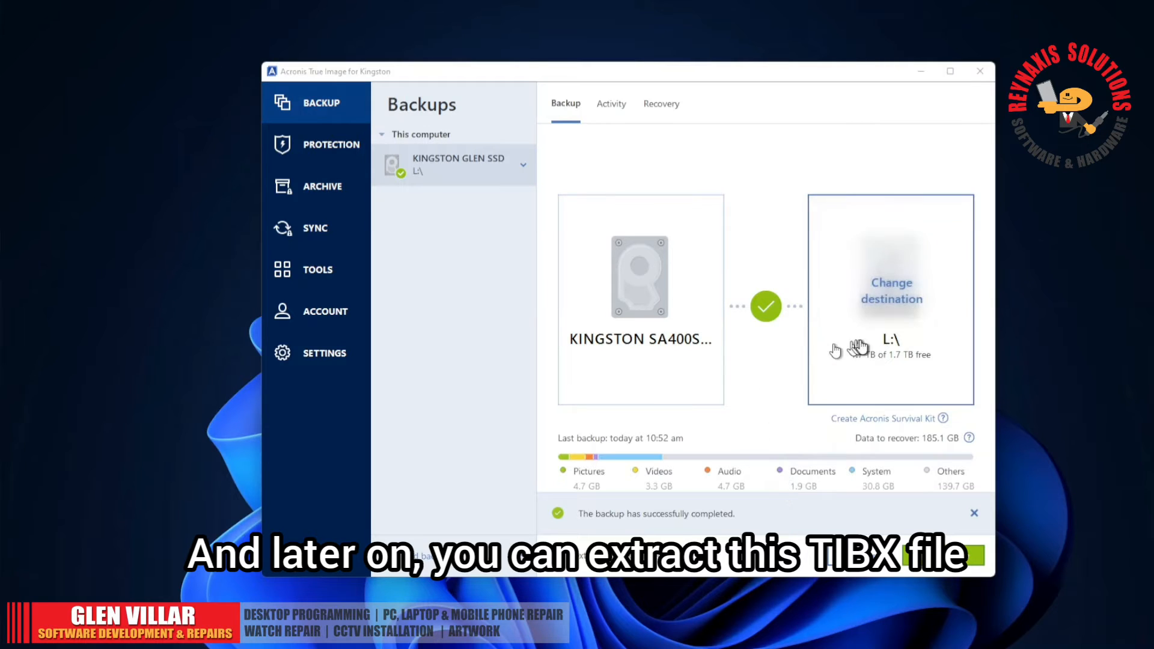
# In Acronis True Image for Kingston, review the completed backup's activity record and open its recovery view
pyautogui.click(614, 106)
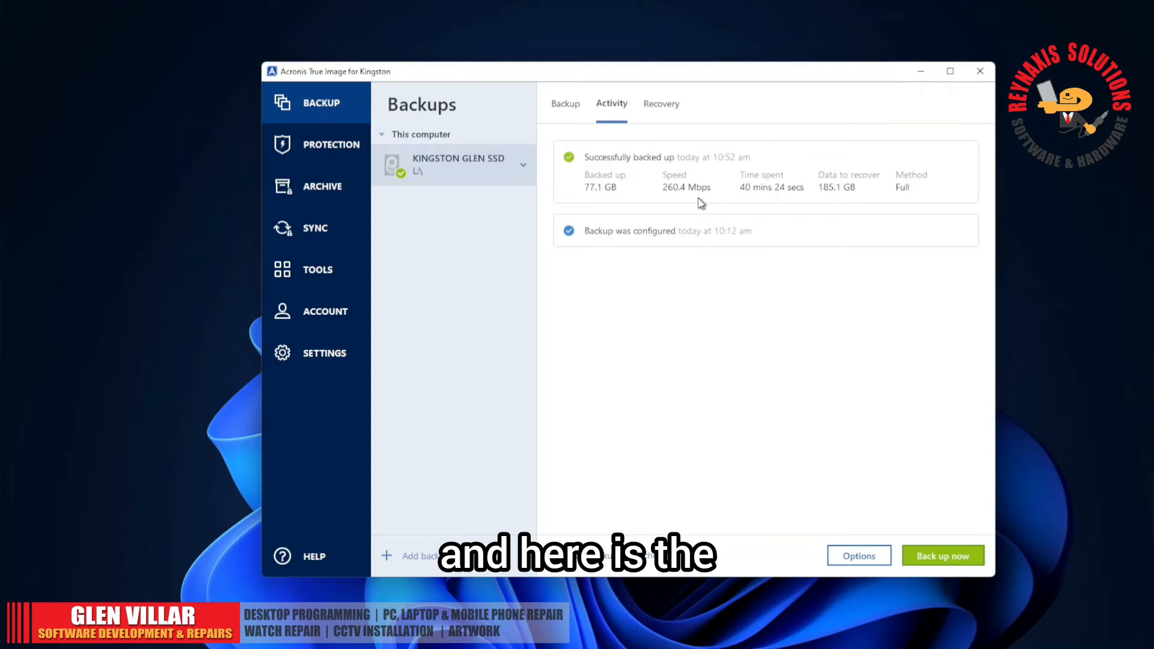
pyautogui.click(661, 104)
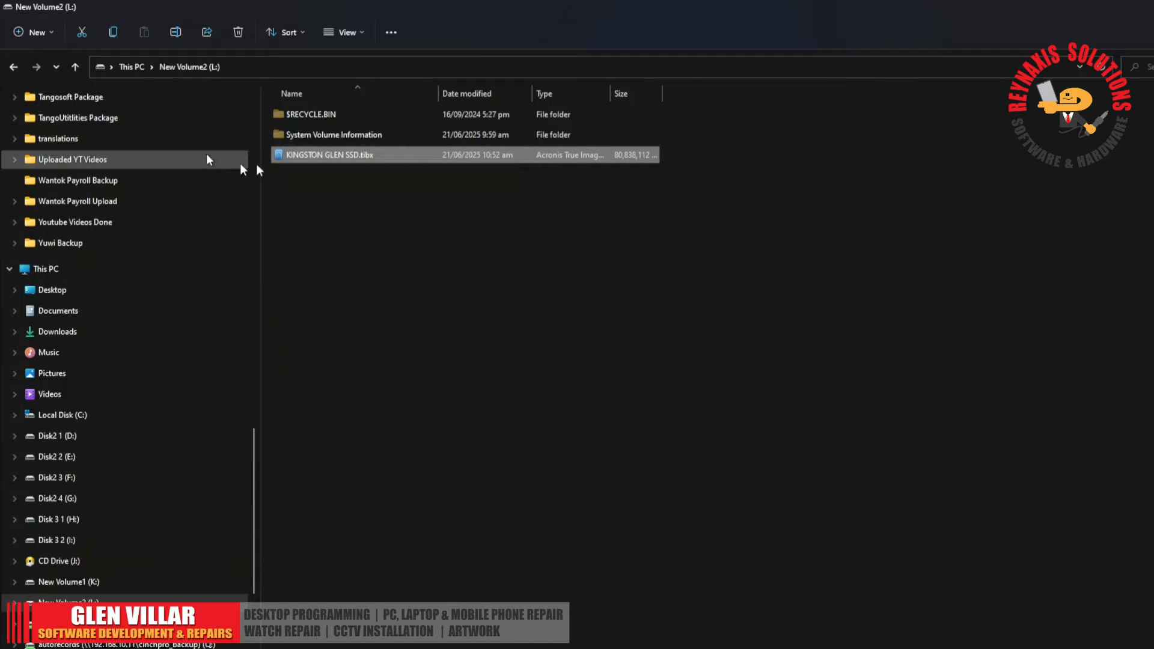
# In File Explorer, check the size of the .tibx backup file on New Volume2 (L:) in its properties
pyautogui.rightClick(352, 156)
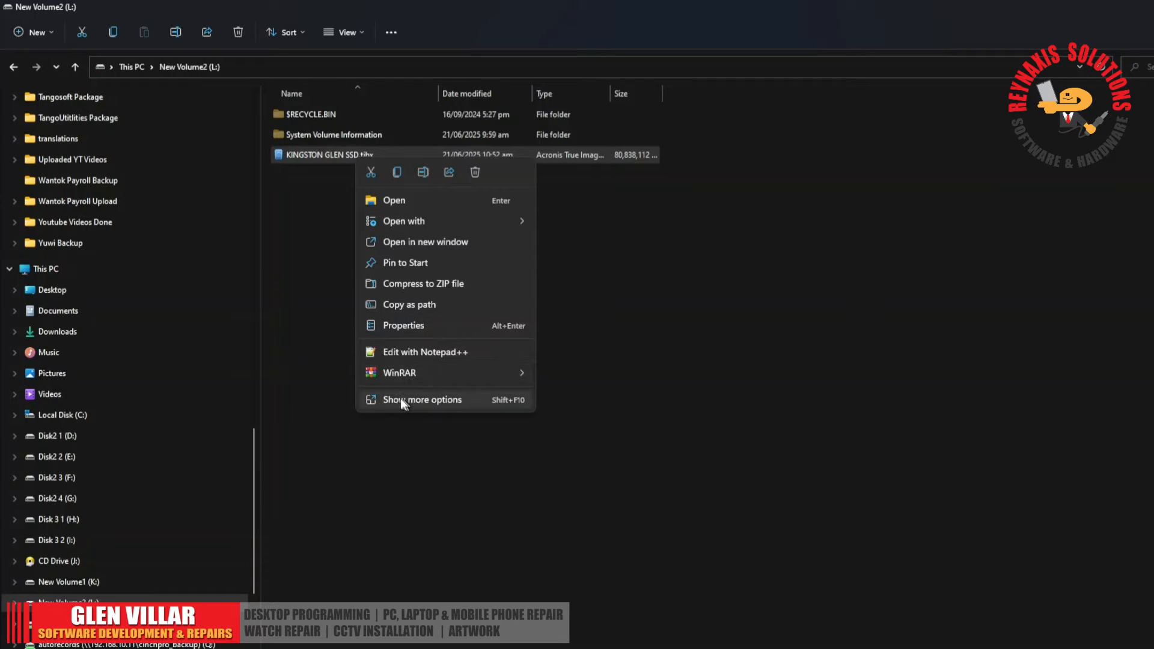
pyautogui.click(395, 322)
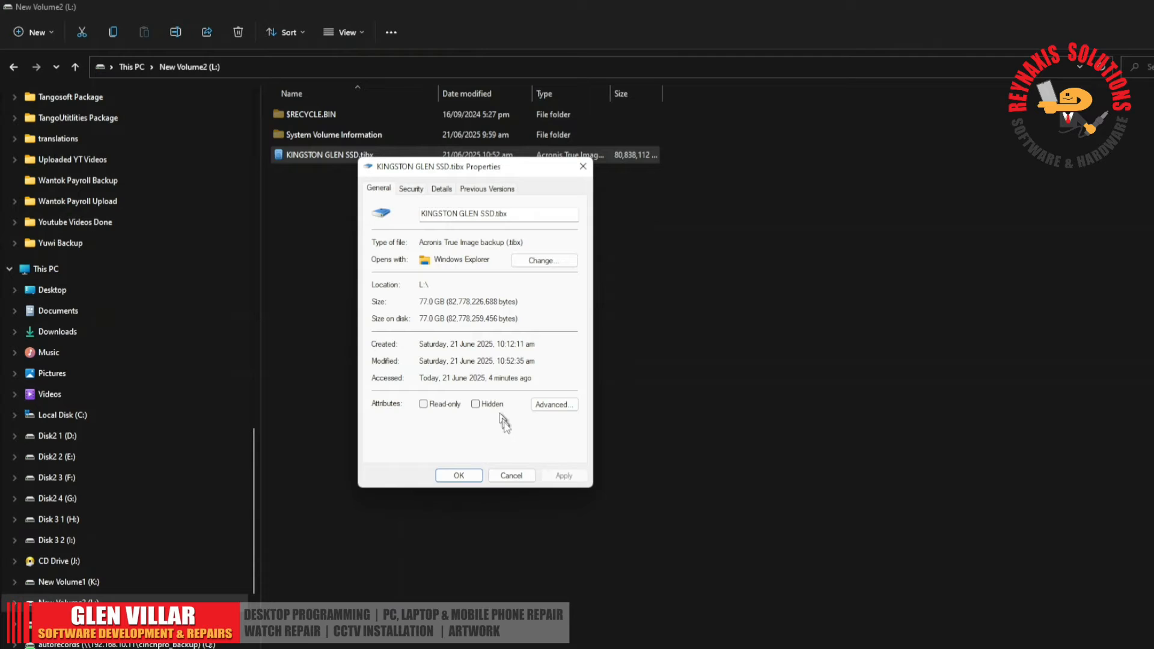
pyautogui.click(520, 476)
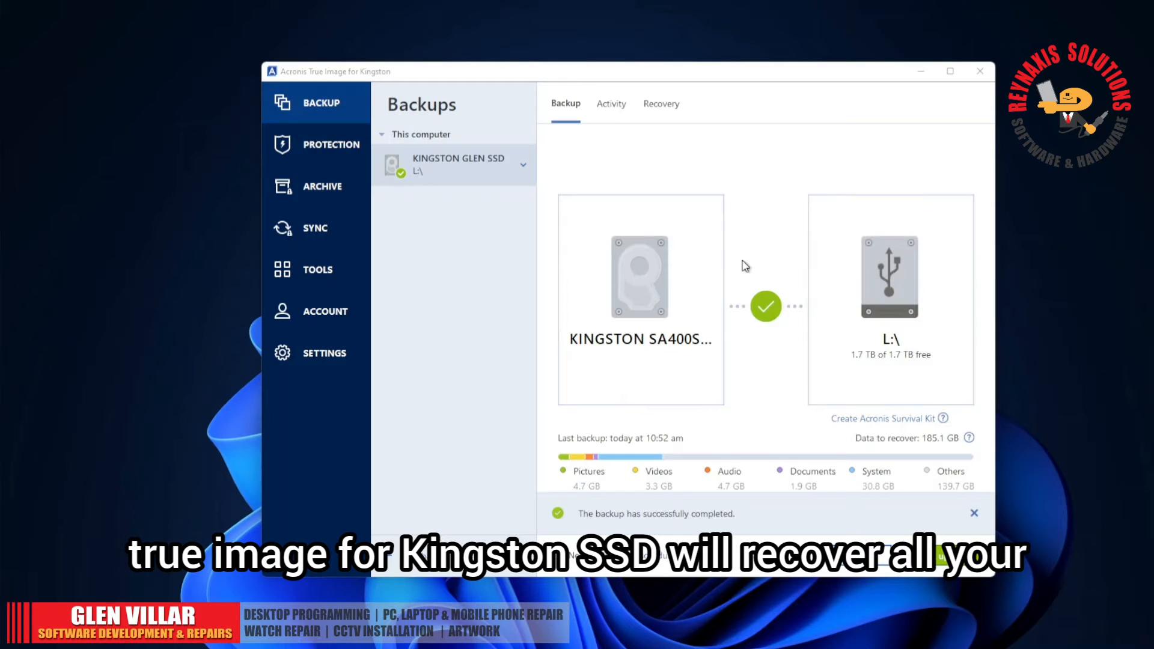
# In Acronis True Image for Kingston, examine the partitions, files and disks that can be recovered from the Kingston SSD backup
pyautogui.click(661, 103)
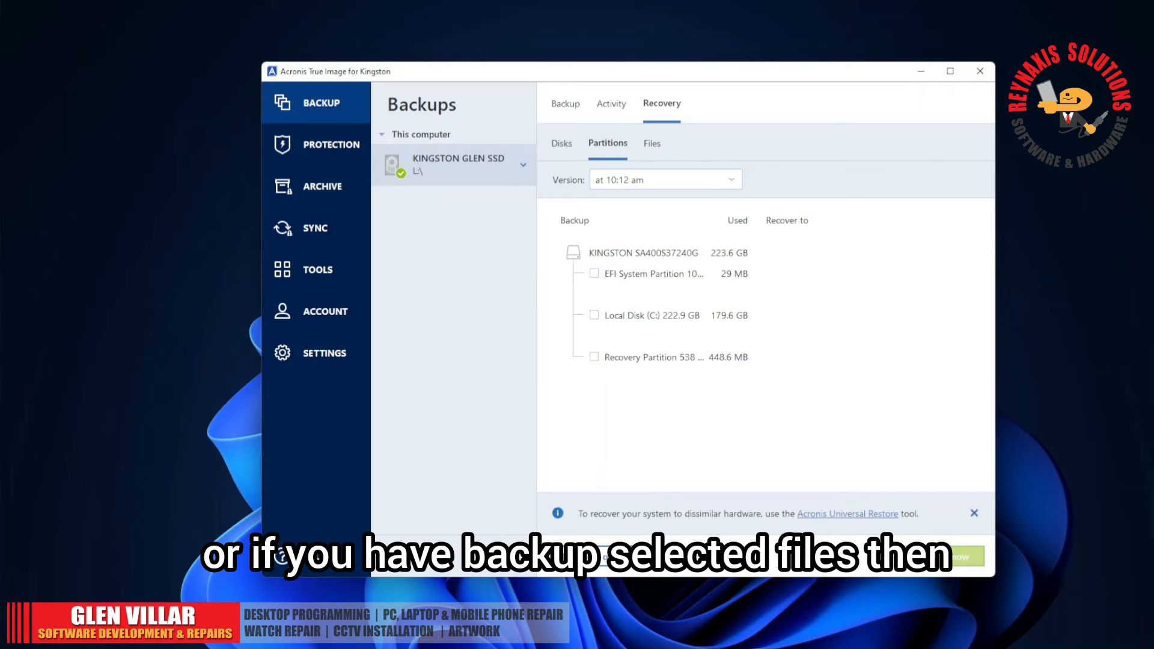
pyautogui.click(653, 143)
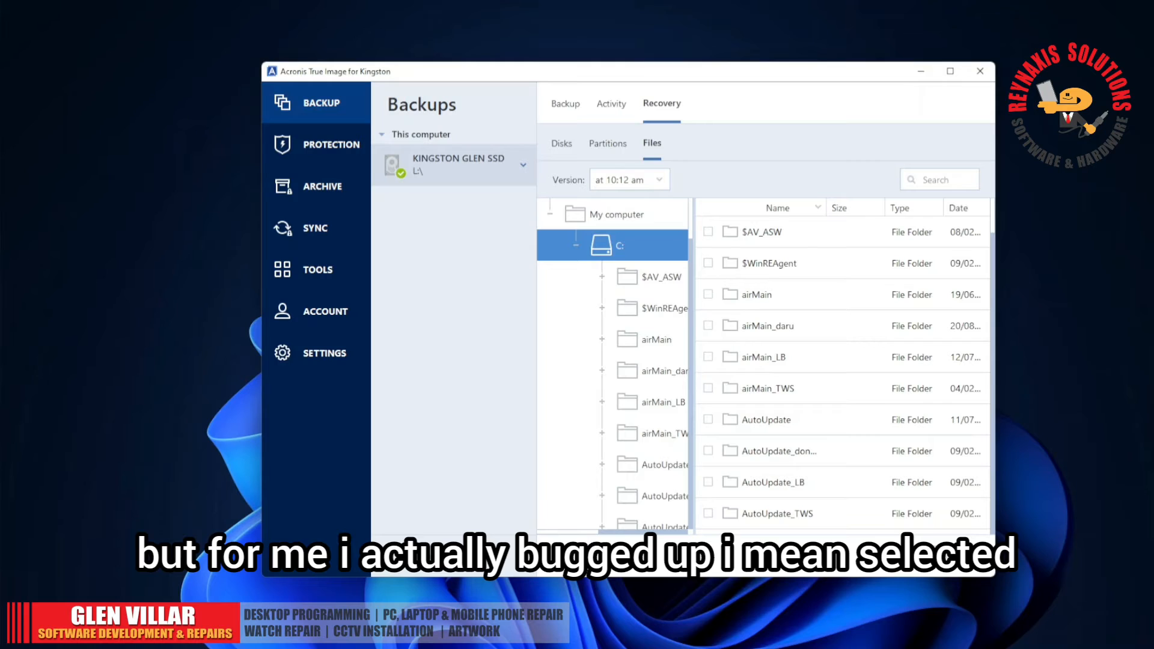
pyautogui.click(562, 143)
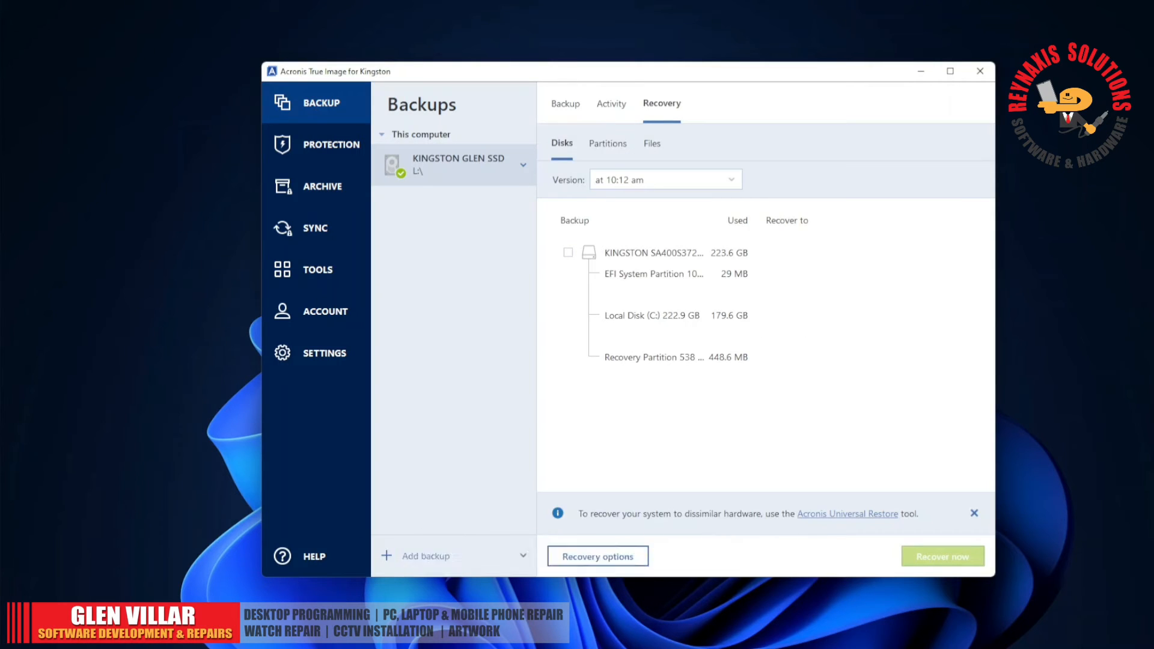
# Select the Kingston SSD disk for recovery and try the WDC WD42HKVS-78C4GY0 disk as its destination
pyautogui.click(568, 253)
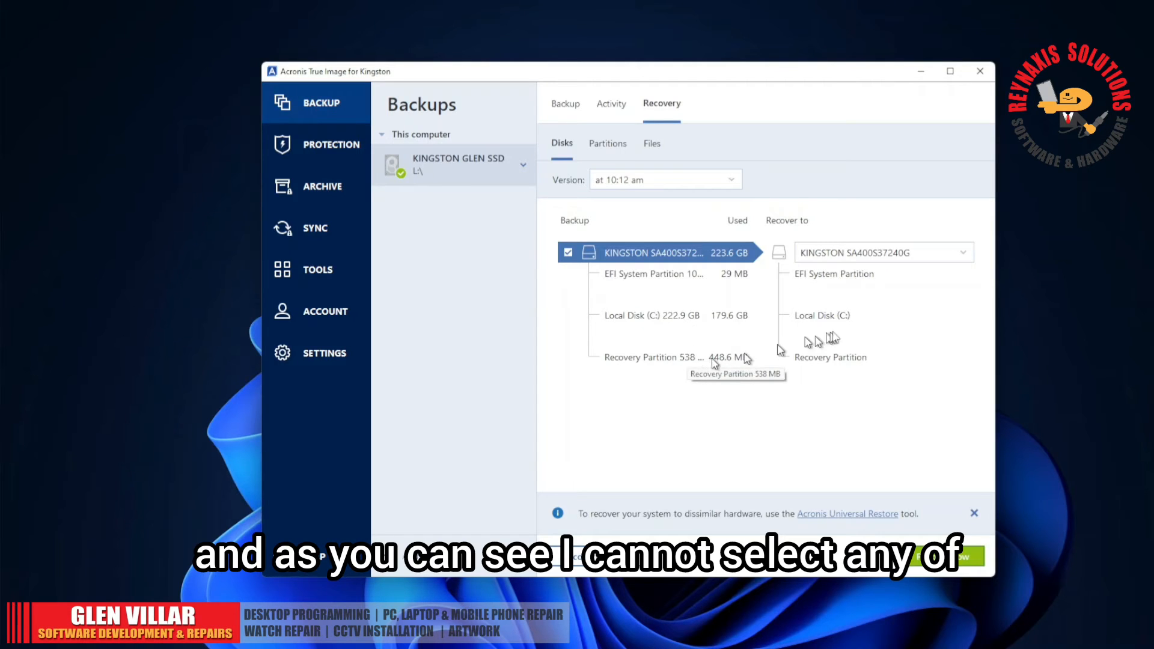
pyautogui.click(963, 253)
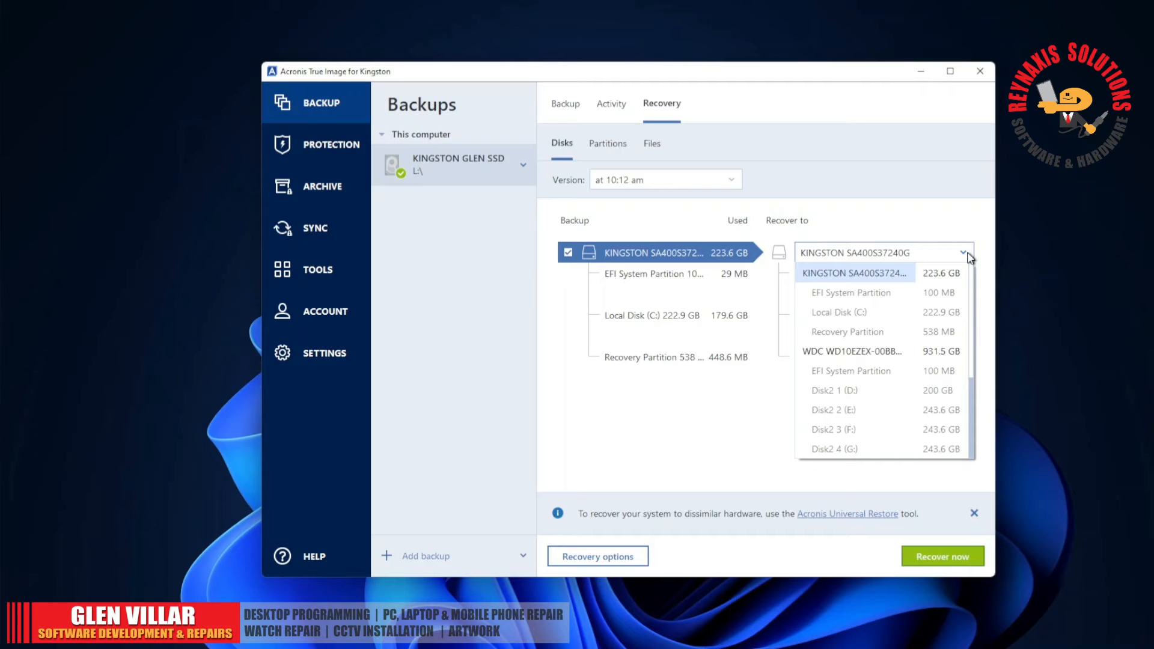
pyautogui.scroll(-2, 970, 394)
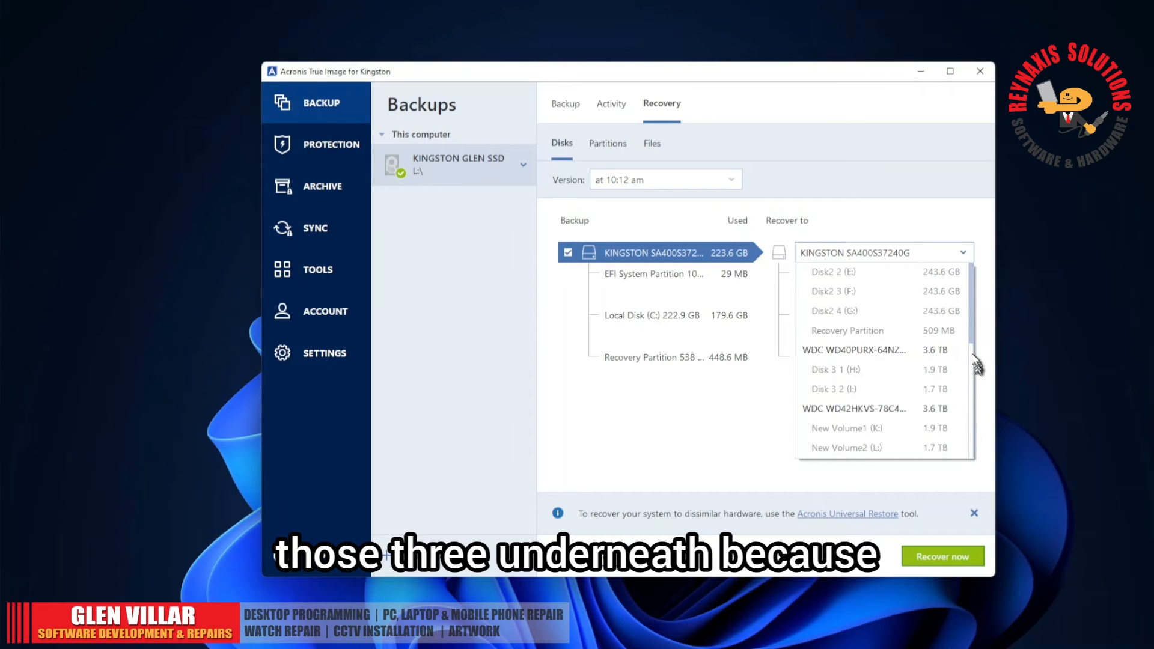
pyautogui.scroll(2, 977, 363)
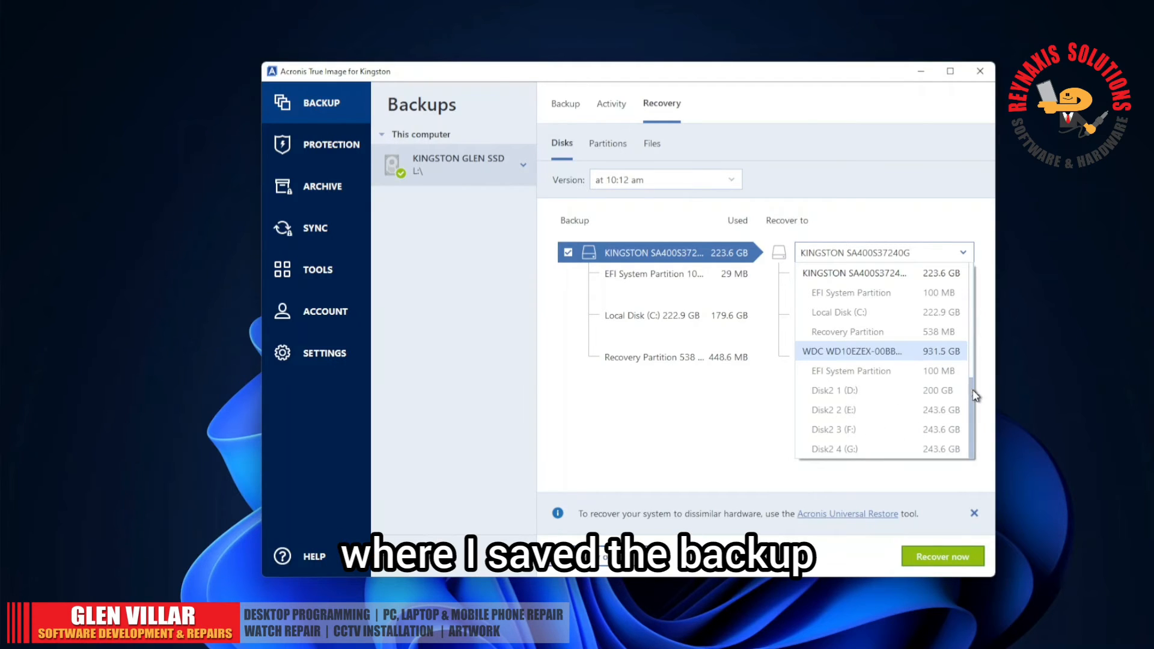
pyautogui.scroll(-3, 975, 390)
pyautogui.click(885, 428)
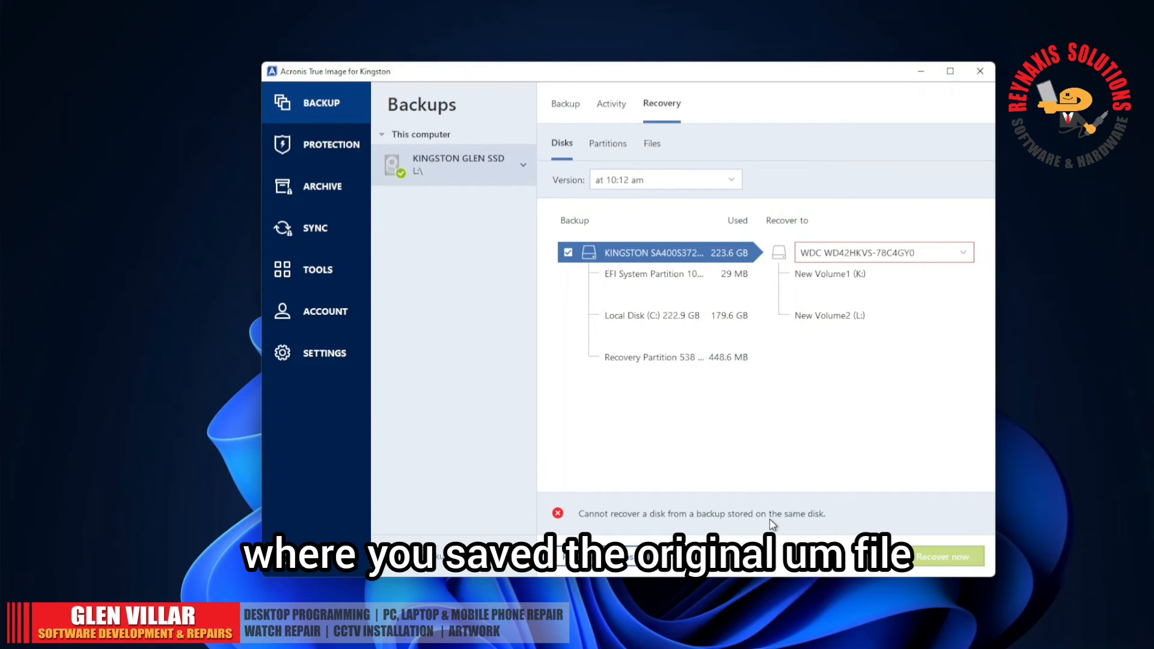
# Set the recovery destination to the WDC WD40PURX disk and leave the disk recovery options without changing them
pyautogui.click(903, 254)
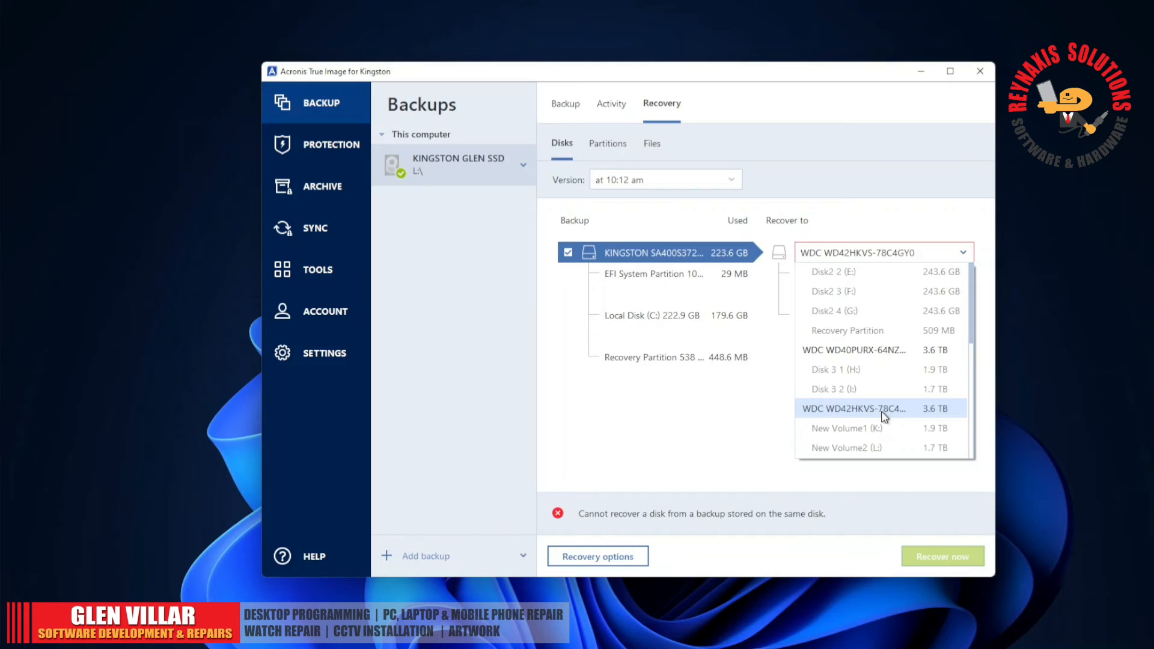
pyautogui.click(855, 395)
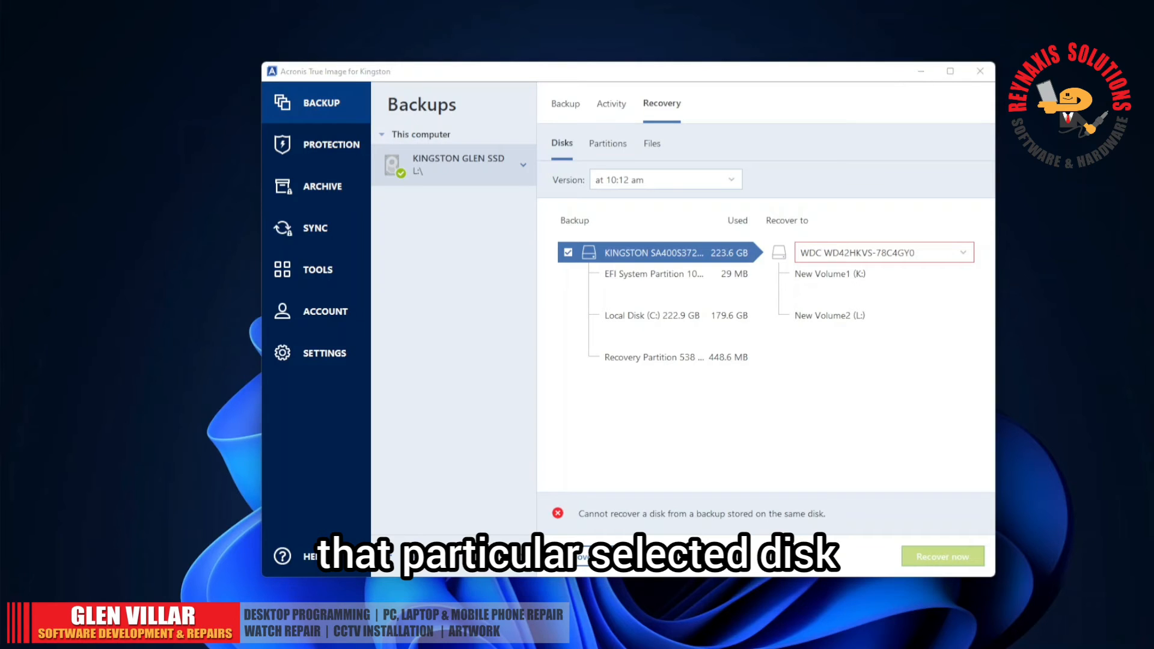
pyautogui.click(837, 260)
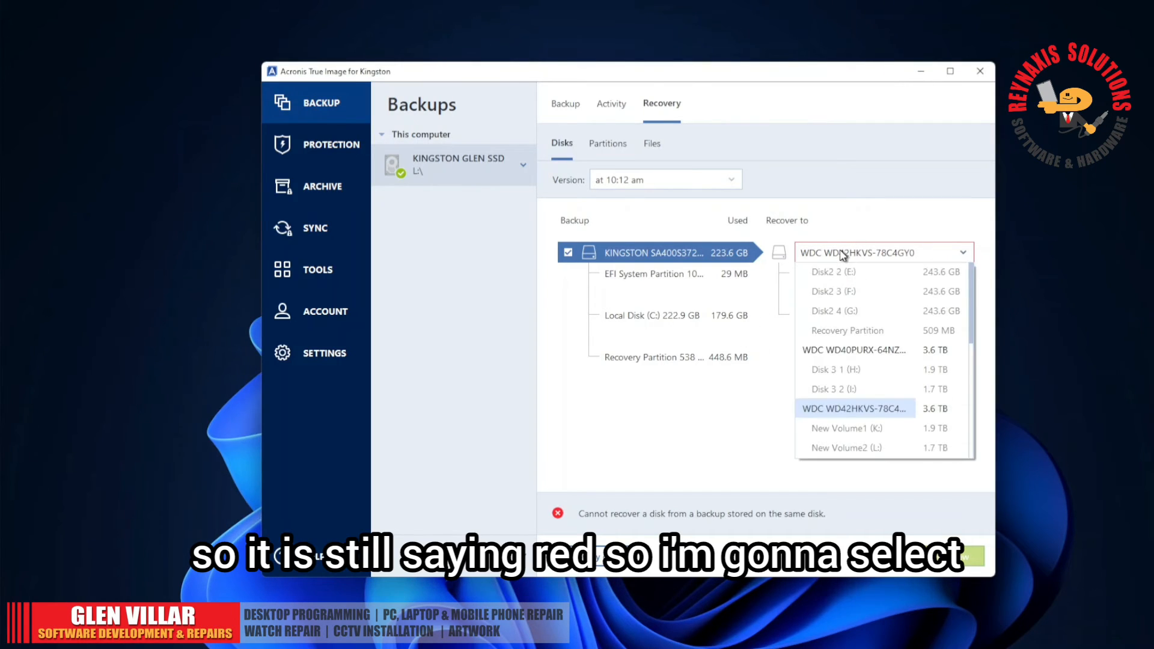
pyautogui.click(853, 352)
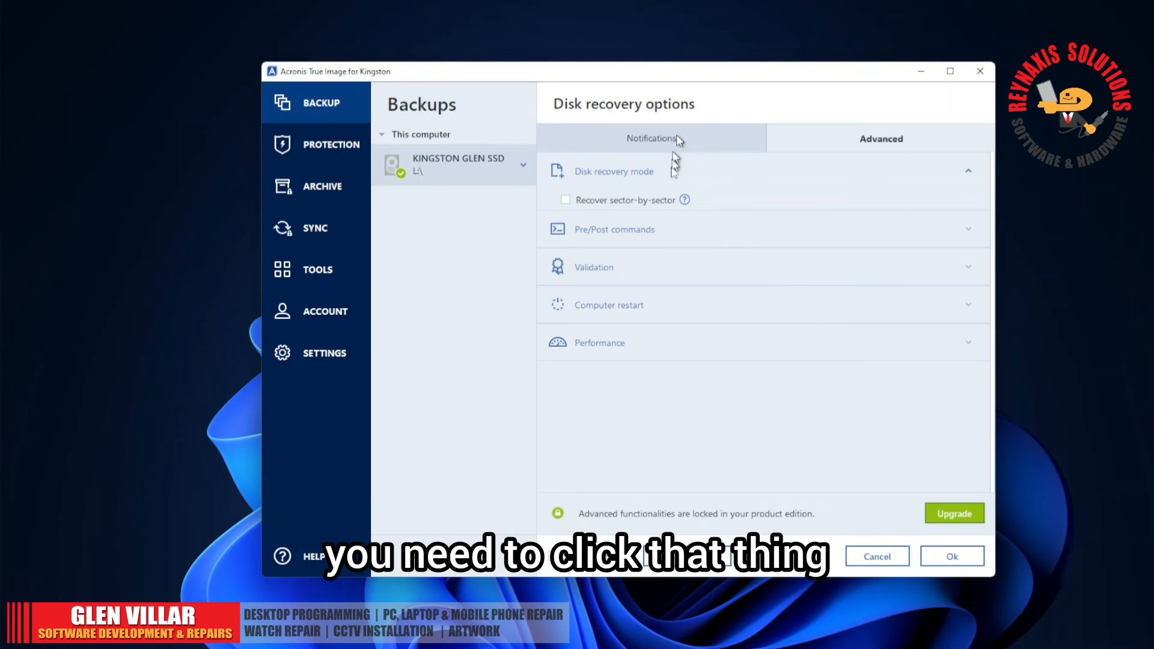
pyautogui.click(883, 556)
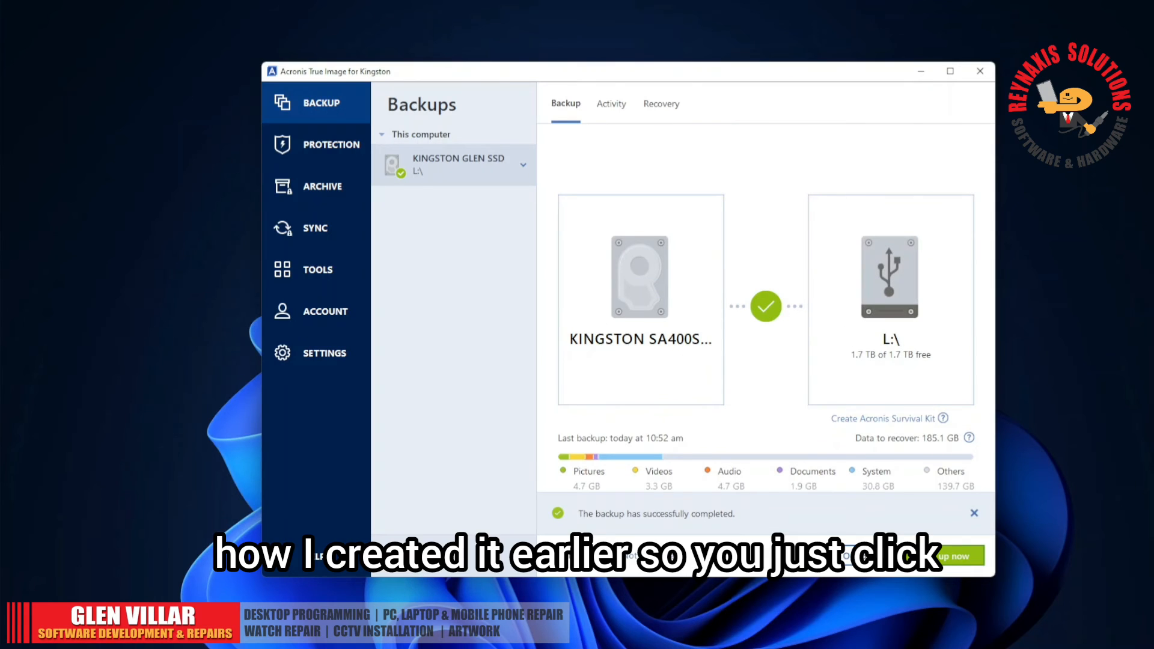
# Add a new backup and name it KINGSTON, followed by the owner's first name and SSD 2
pyautogui.click(421, 572)
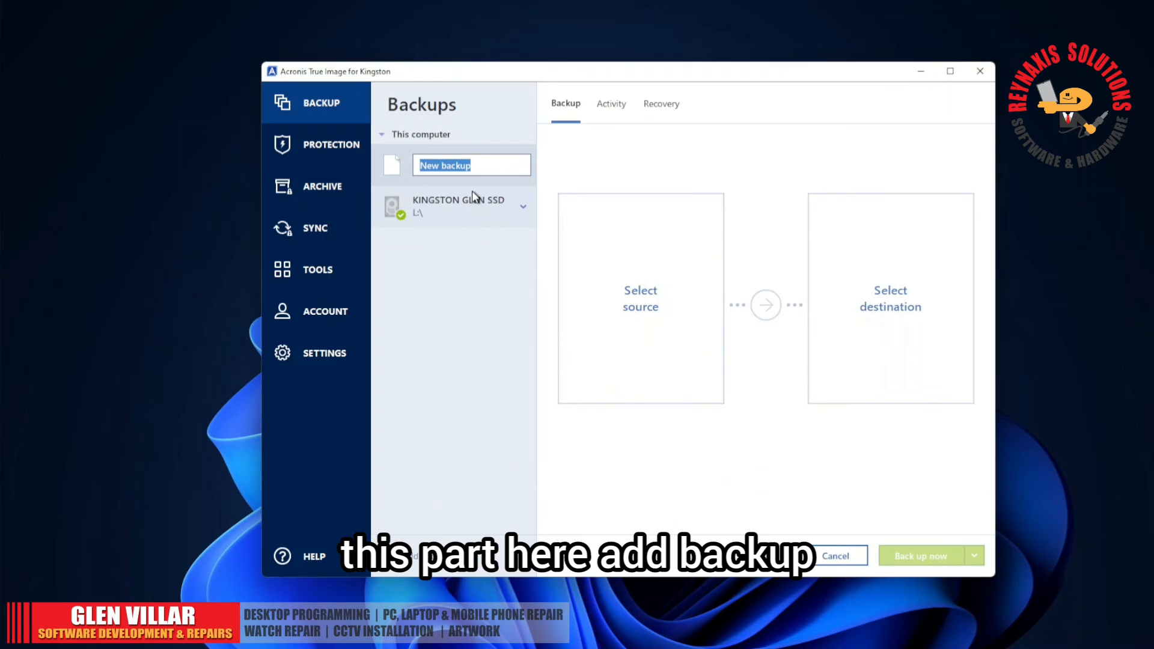
pyautogui.press('capslock')
pyautogui.write('KINGSTON')
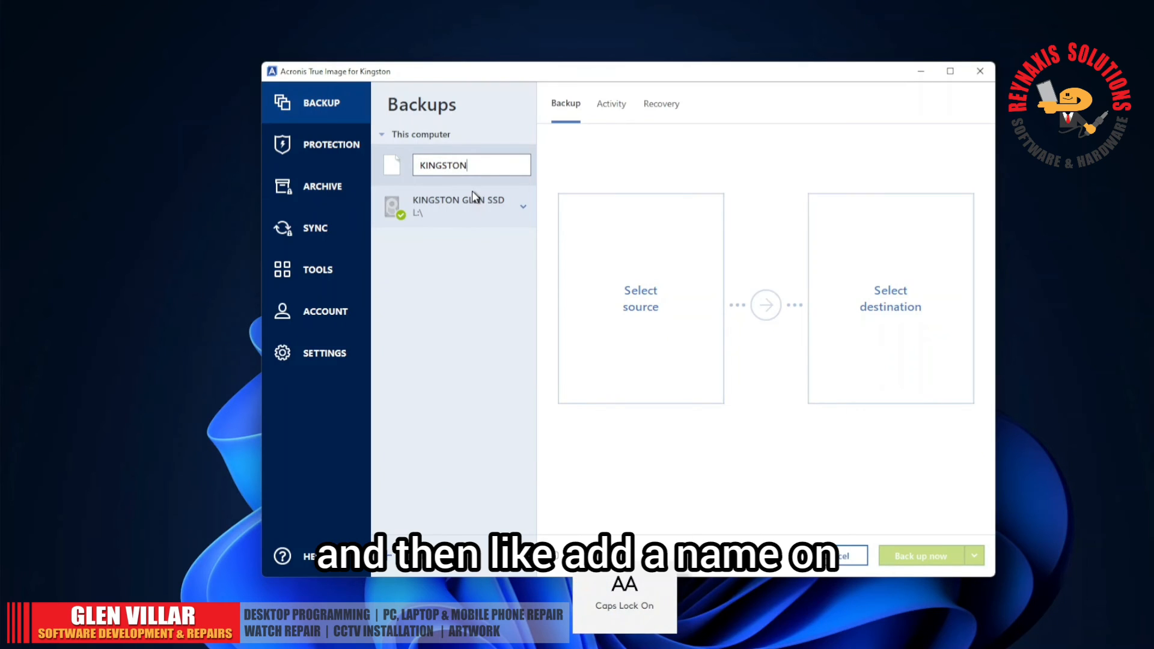
pyautogui.write(' GLEN SSD 2')
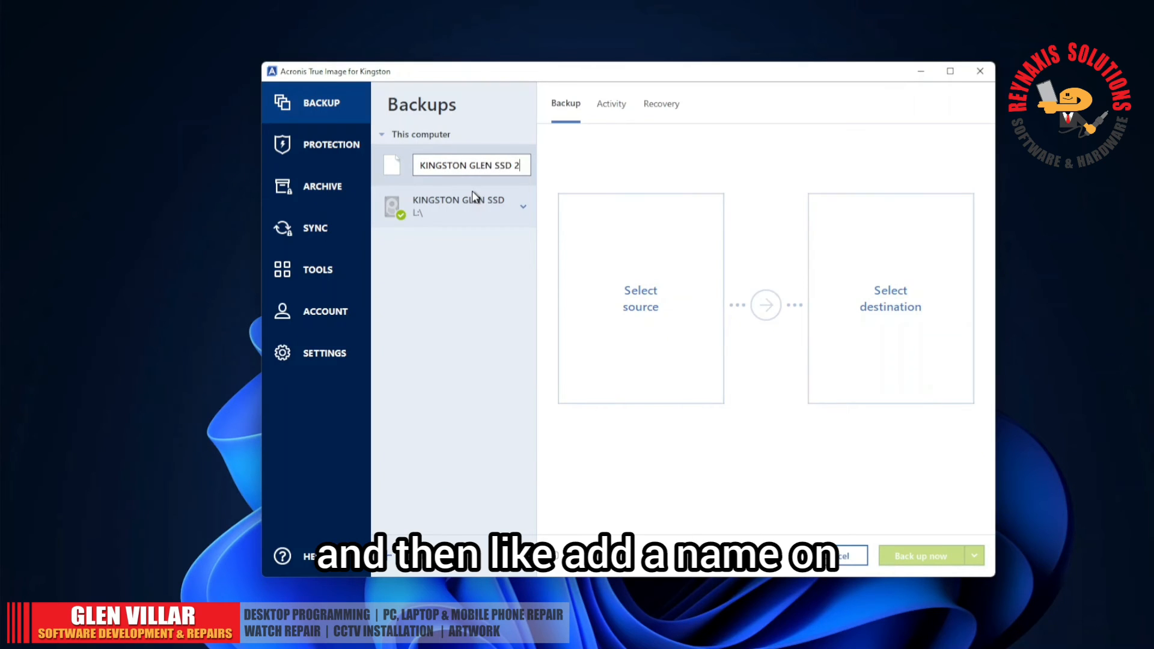
# Set the backup source to disks and partitions with only the KINGSTON SA400S37240G disk included, excluding WDC WD10EZEX-00BBHA0
pyautogui.click(652, 319)
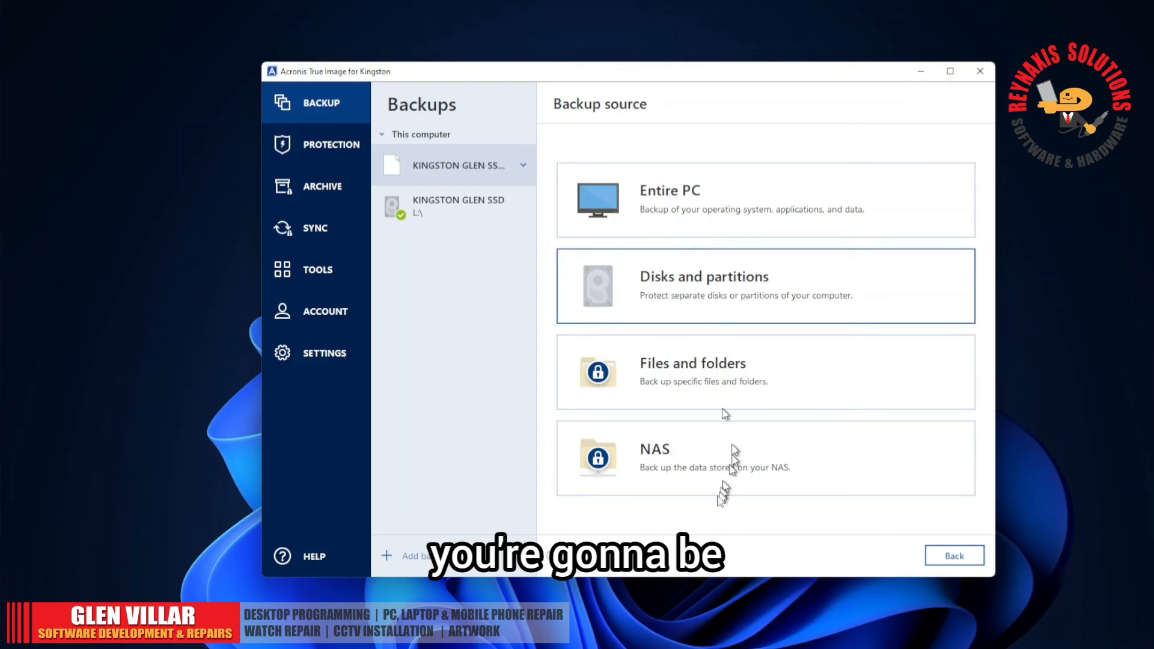
pyautogui.click(679, 290)
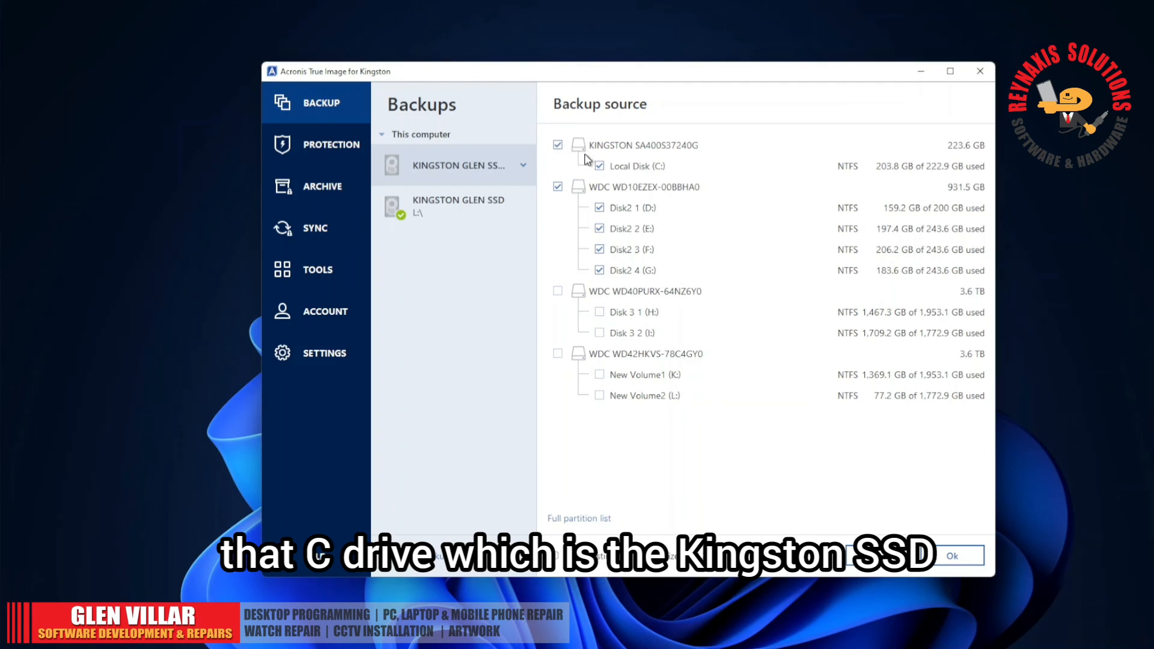
pyautogui.click(559, 187)
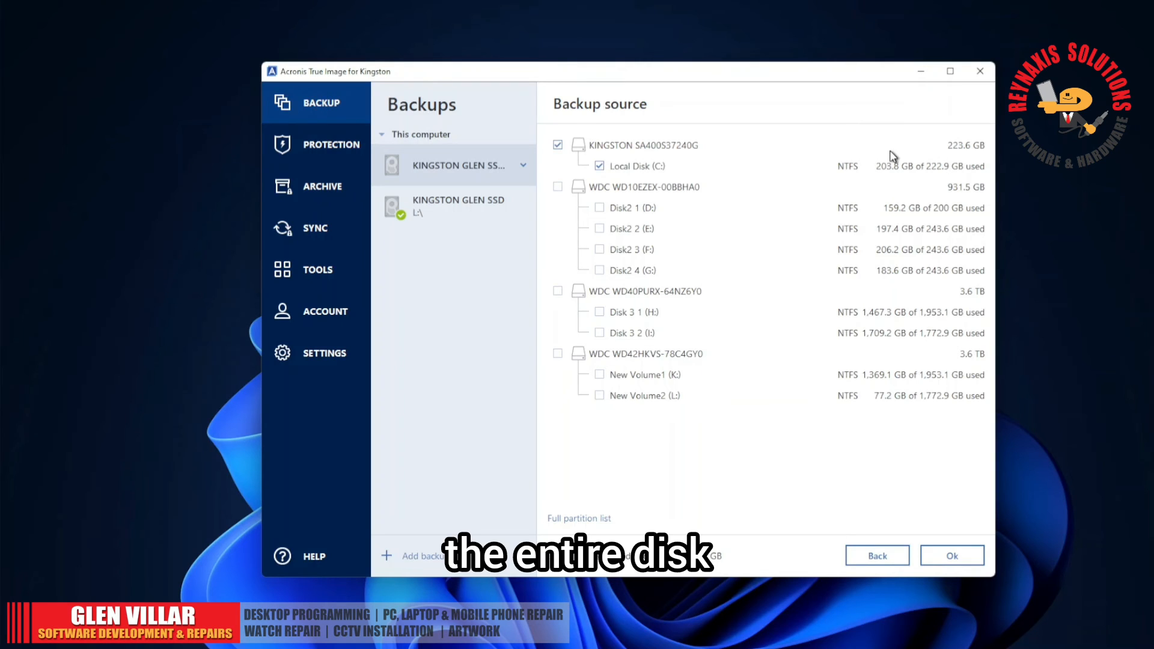
pyautogui.click(962, 561)
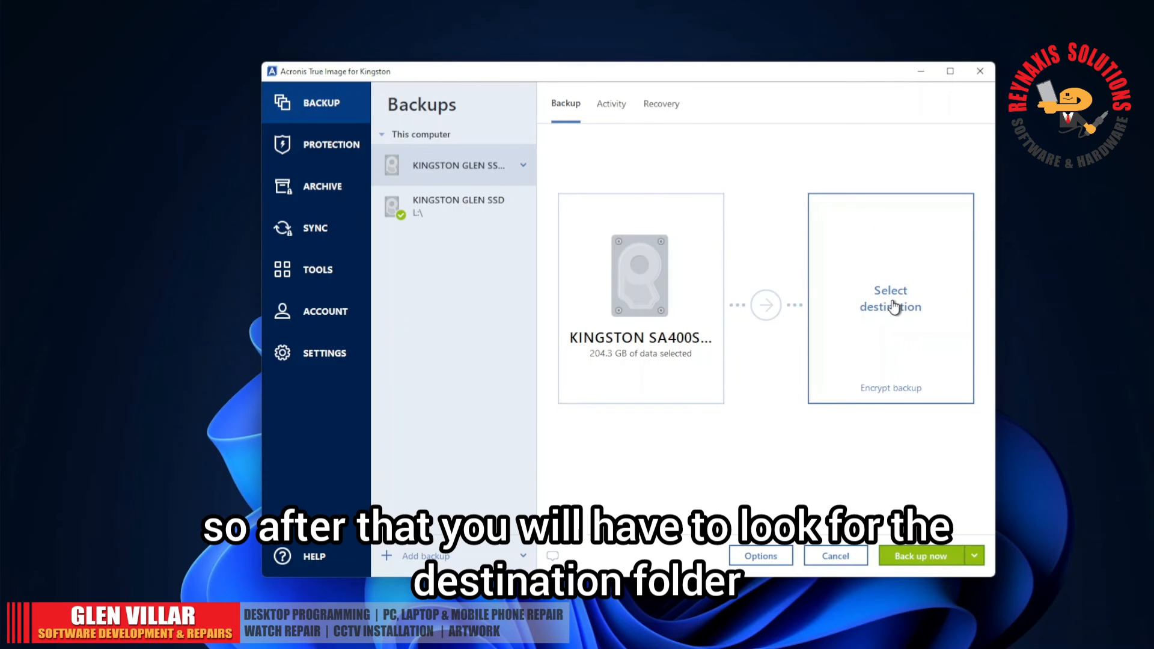
# Set the backup destination to the L: drive by browsing for a custom location
pyautogui.click(894, 307)
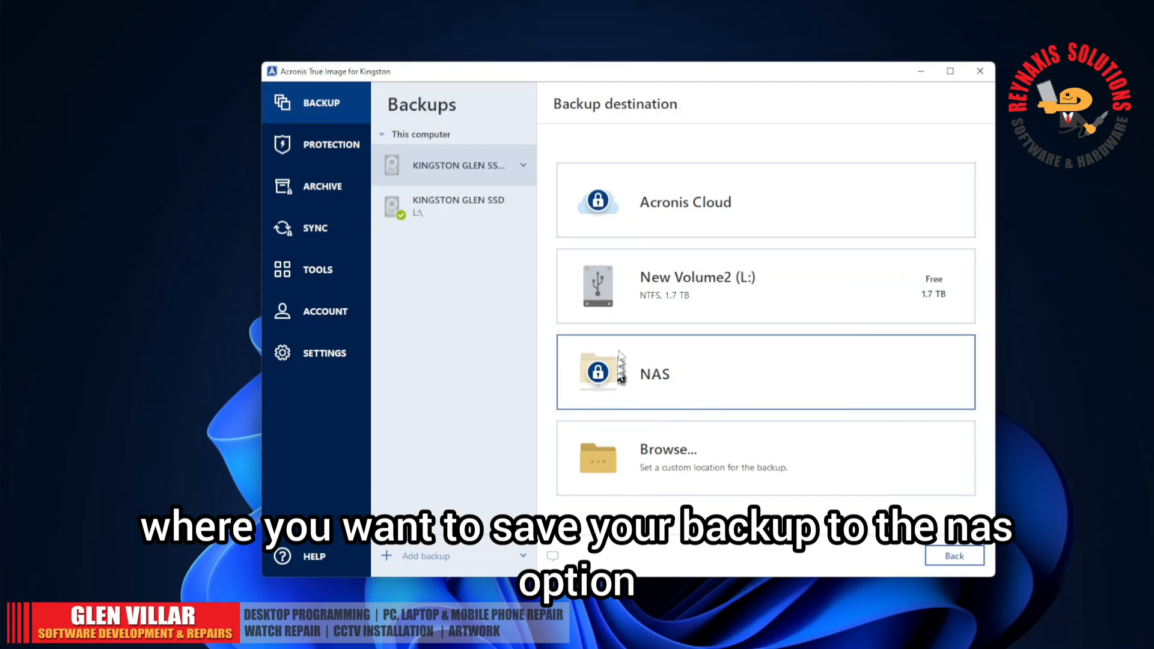
pyautogui.click(696, 457)
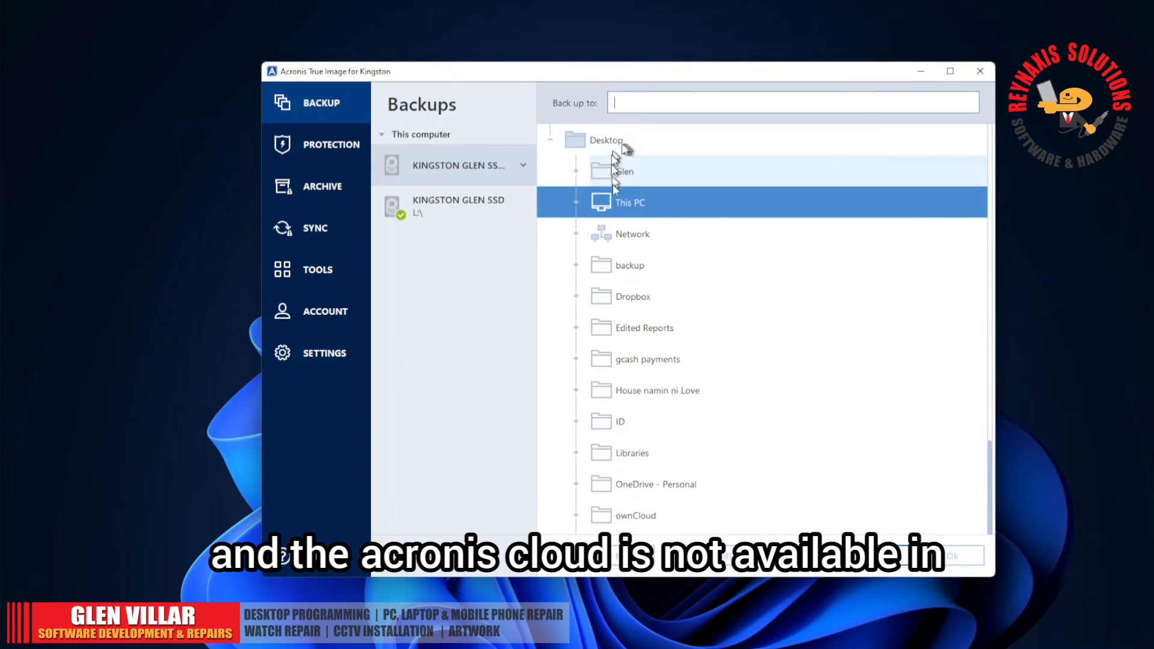
pyautogui.scroll(-3, 643, 288)
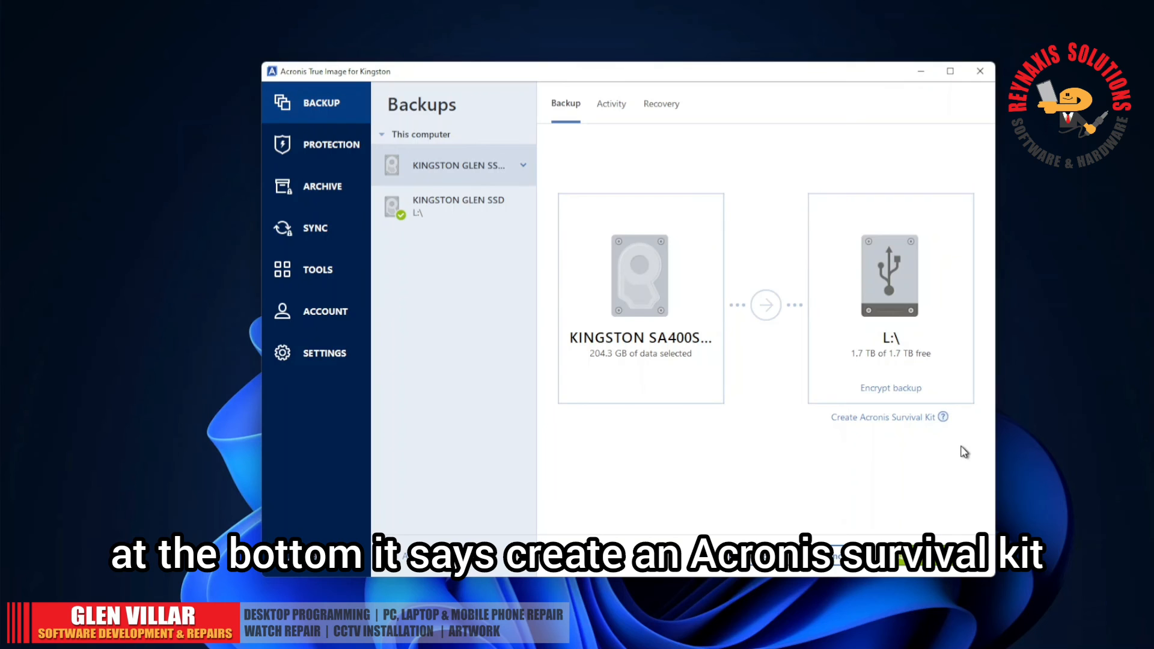
# Read how the Acronis Survival Kit works, close its description and start the backup to L:
pyautogui.click(944, 417)
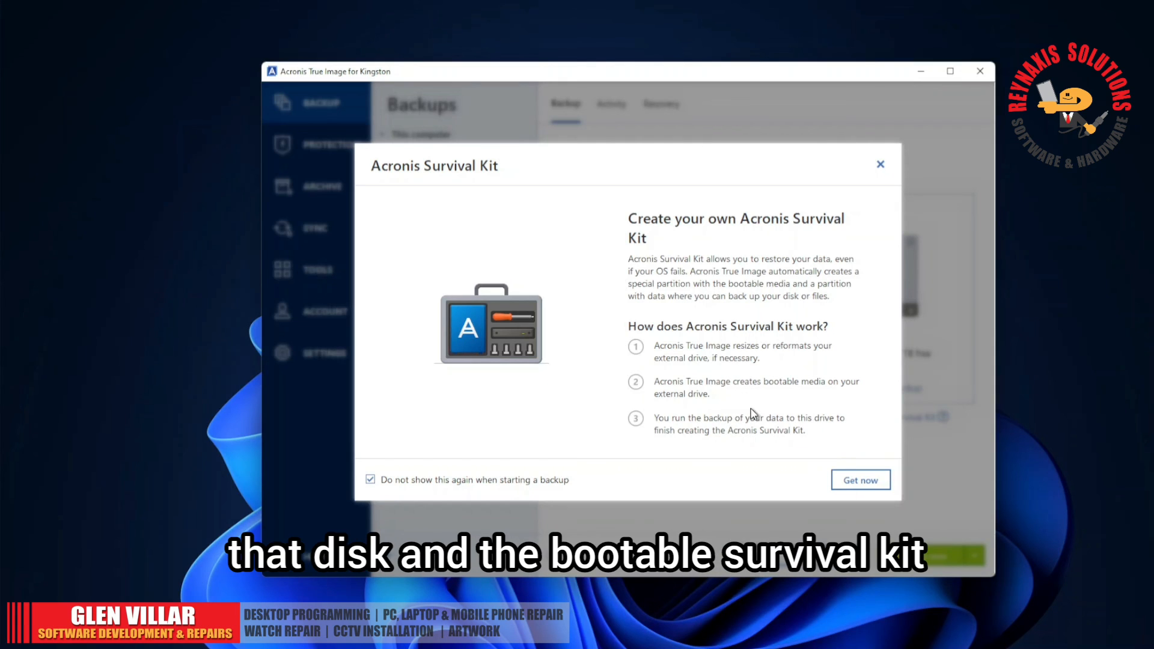
pyautogui.click(881, 165)
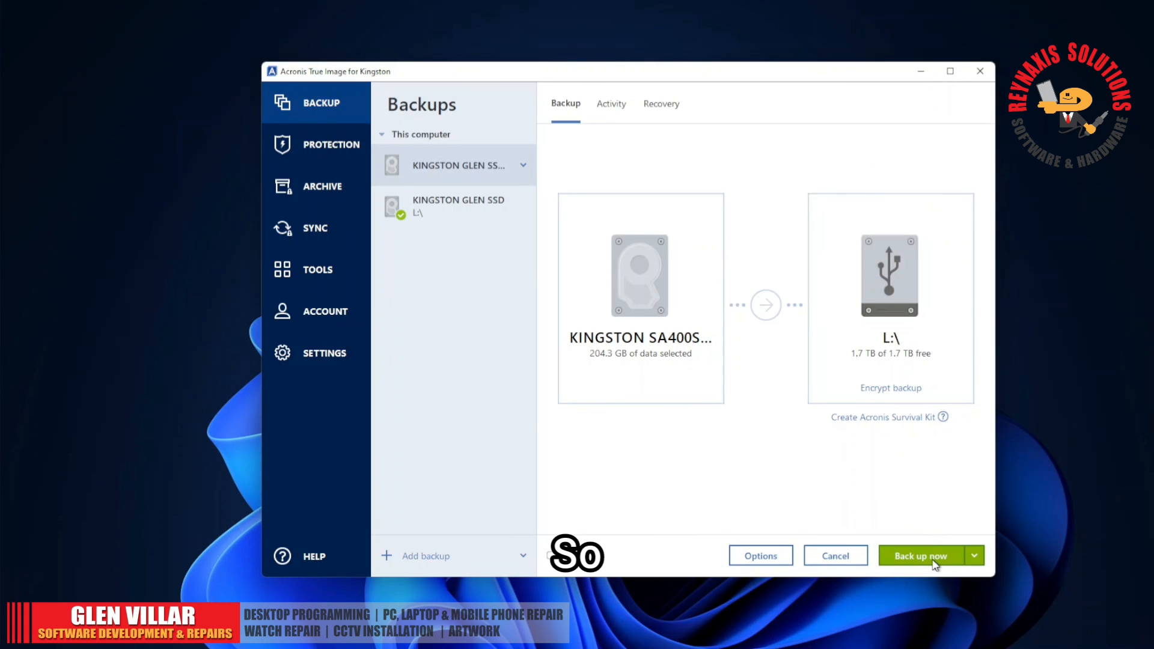
pyautogui.click(935, 558)
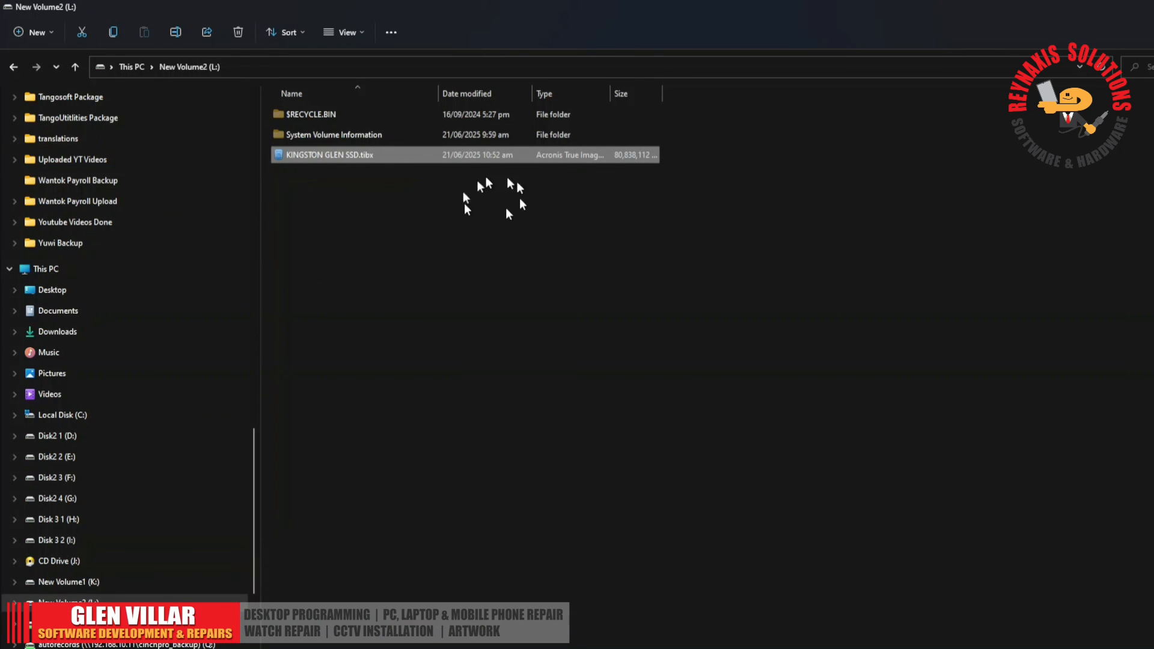
# In File Explorer, refresh the New Volume2 (L:) folder to check its backup files
pyautogui.rightClick(454, 216)
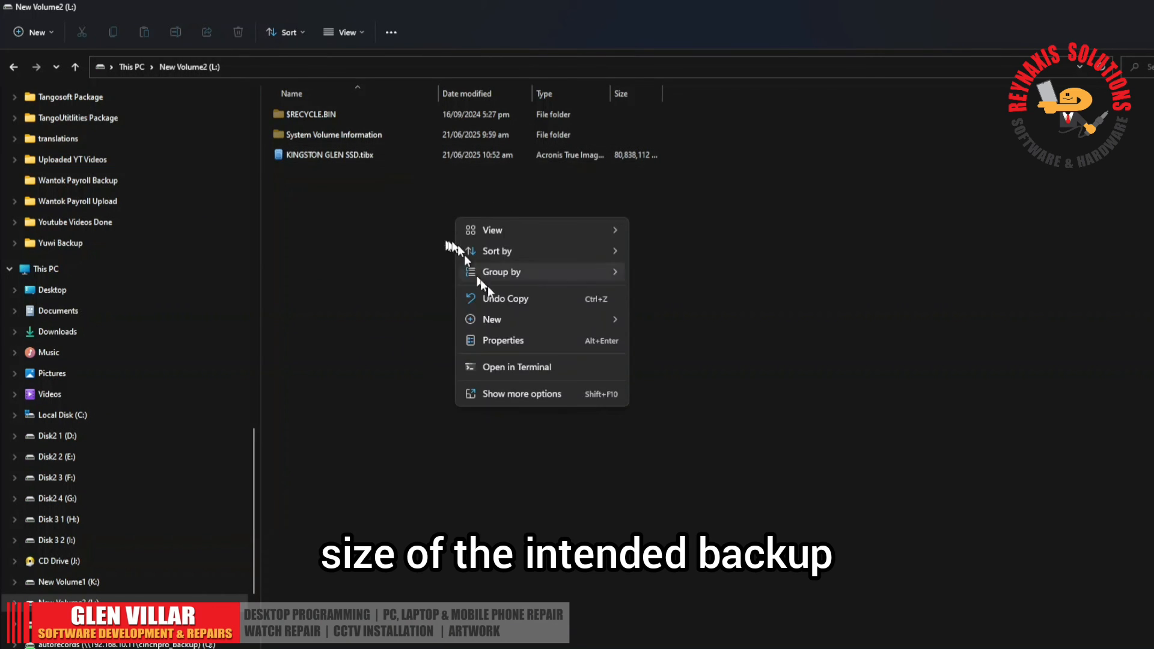
pyautogui.click(510, 393)
pyautogui.click(496, 268)
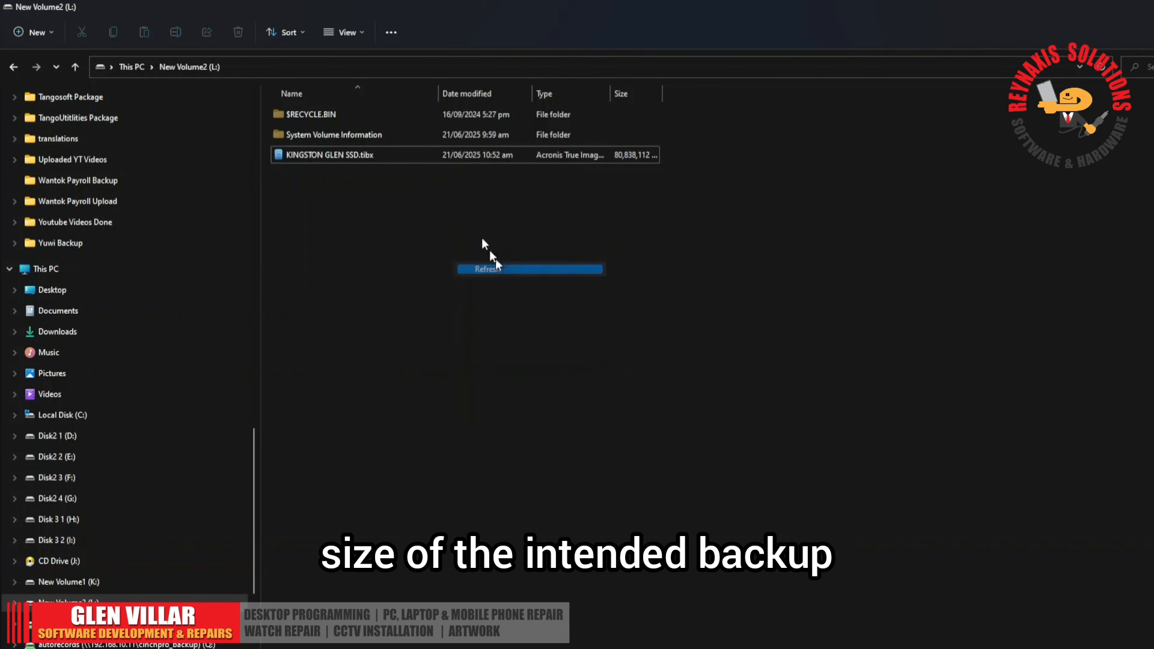